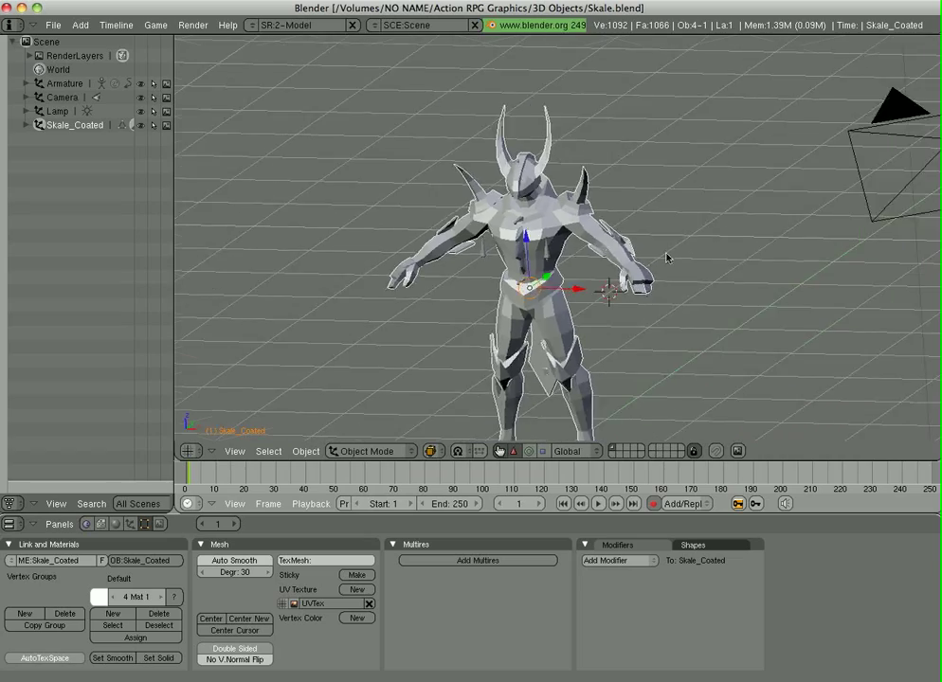
# - Turn on X-Ray display for the armature so its bones draw over the character mesh
pyautogui.rightClick(549, 254)
pyautogui.rightClick(549, 252)
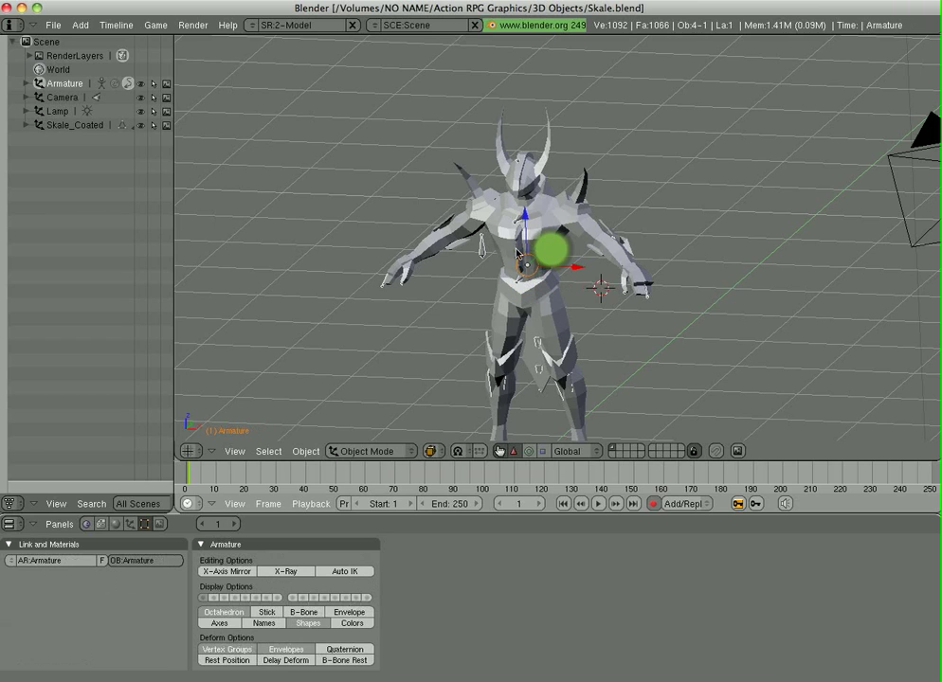
pyautogui.click(286, 572)
pyautogui.moveTo(540, 303); pyautogui.dragTo(599, 290, button='middle')
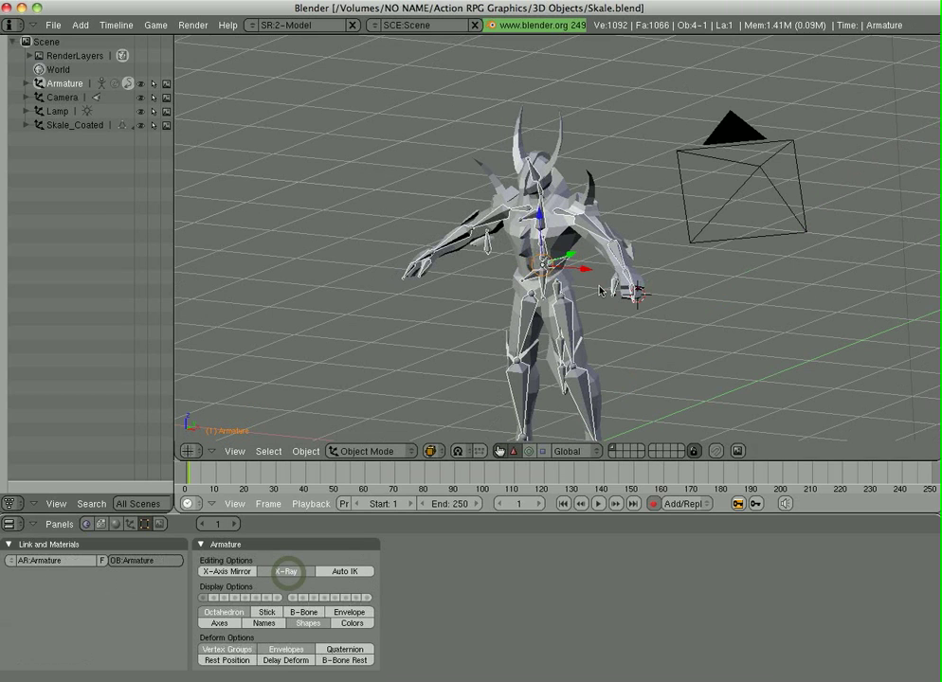
pyautogui.scroll(5, 600, 291)
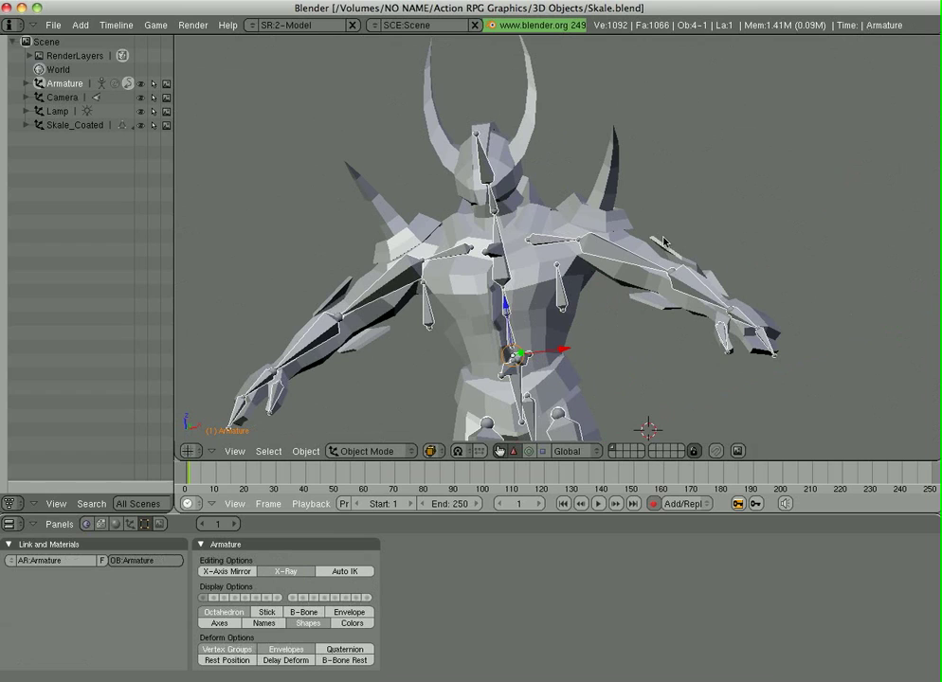
pyautogui.moveTo(663, 243); pyautogui.dragTo(640, 166, button='middle')
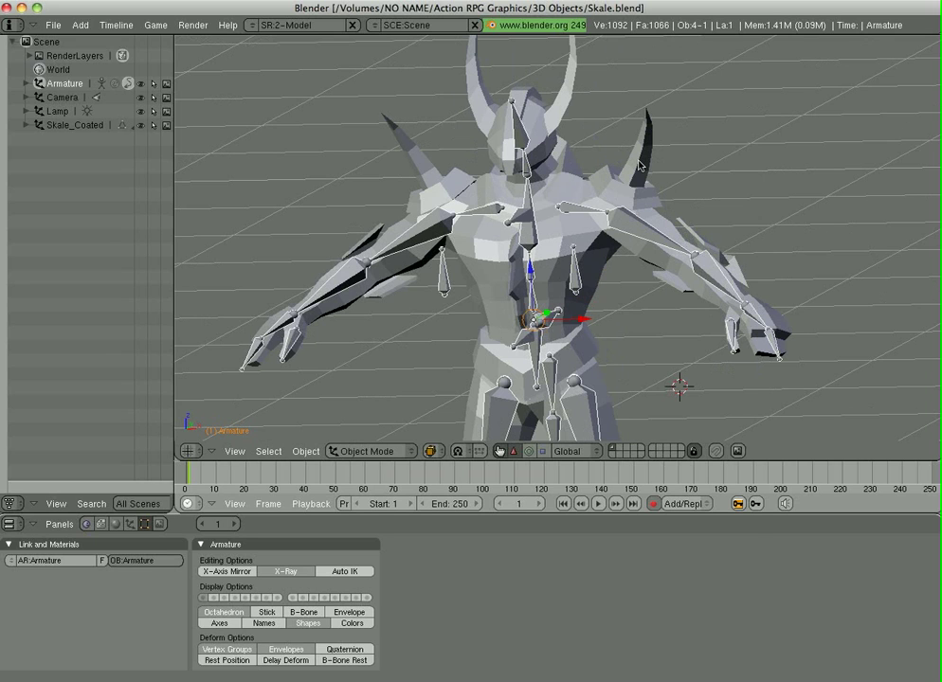
# - Parent the Skale_Coated mesh to the armature, creating the vertex groups from bone heat
pyautogui.rightClick(622, 229)
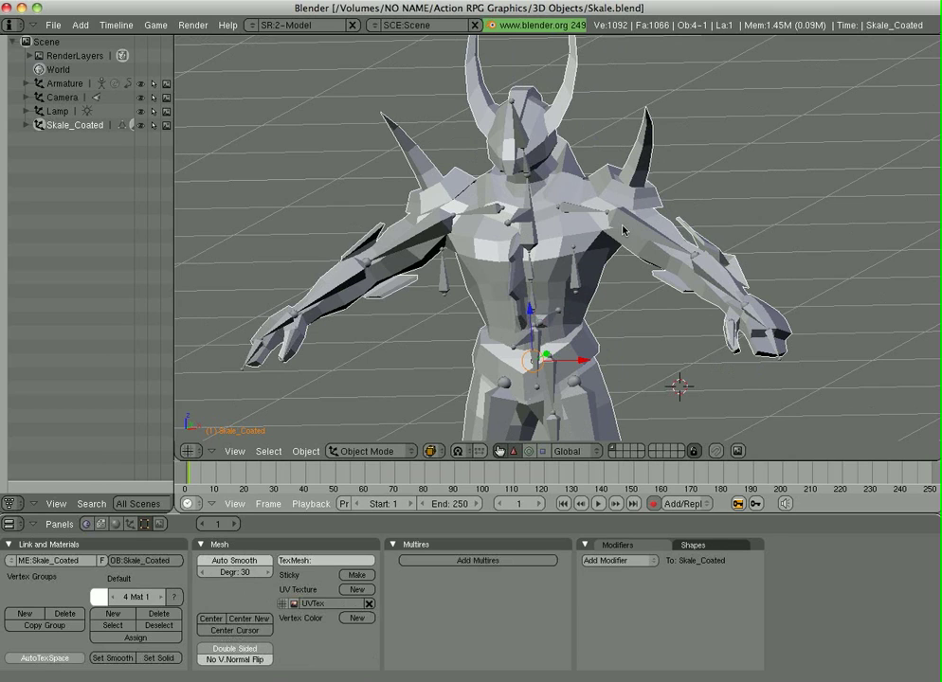
pyautogui.keyDown('shift'); pyautogui.rightClick(622, 229); pyautogui.keyUp('shift')
pyautogui.hotkey('ctrl', 'p')
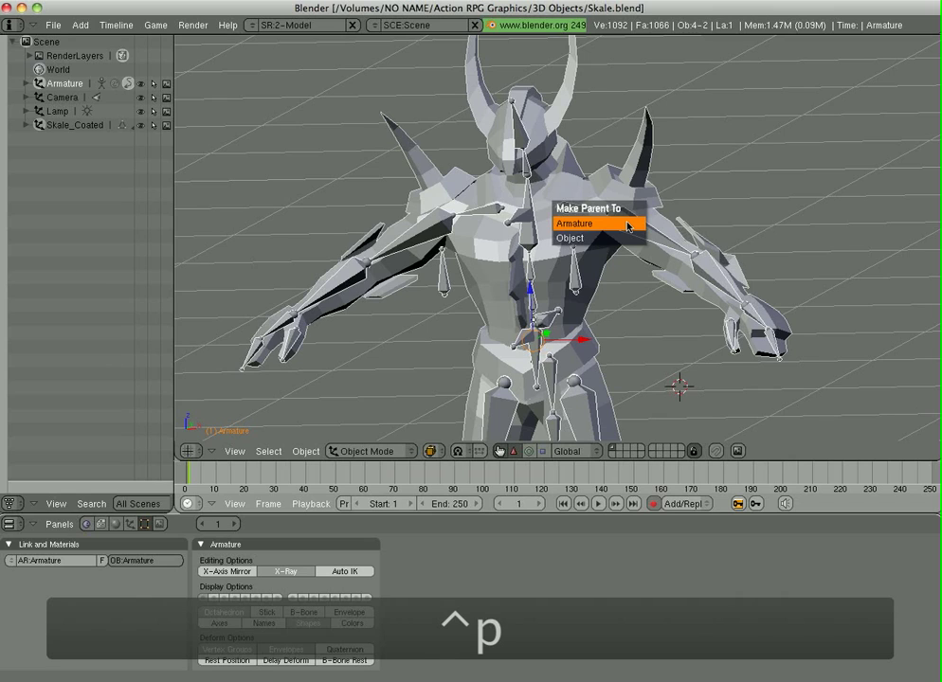
pyautogui.click(627, 226)
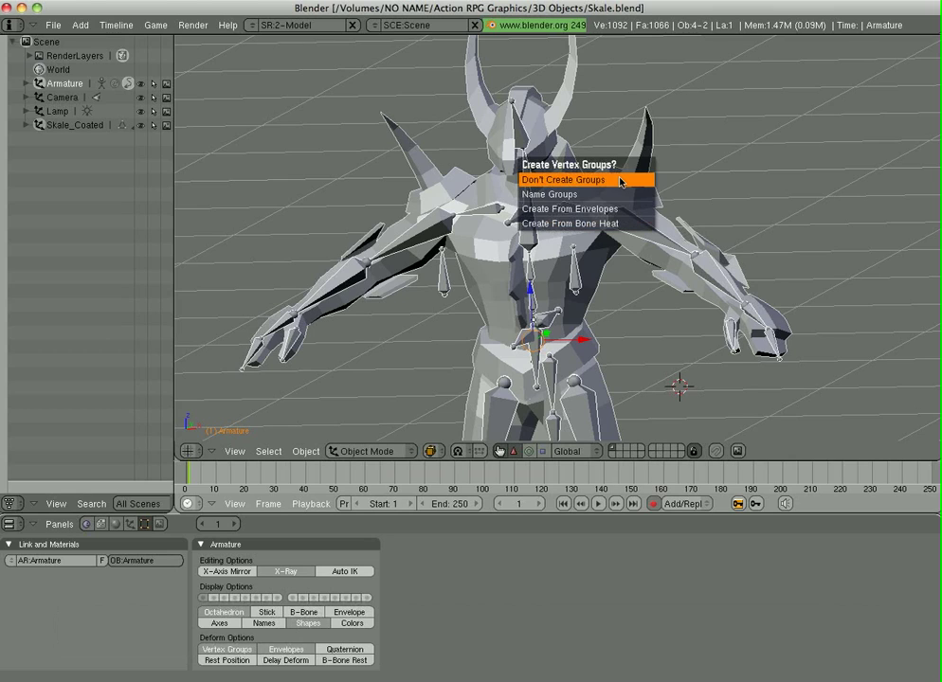
pyautogui.click(594, 224)
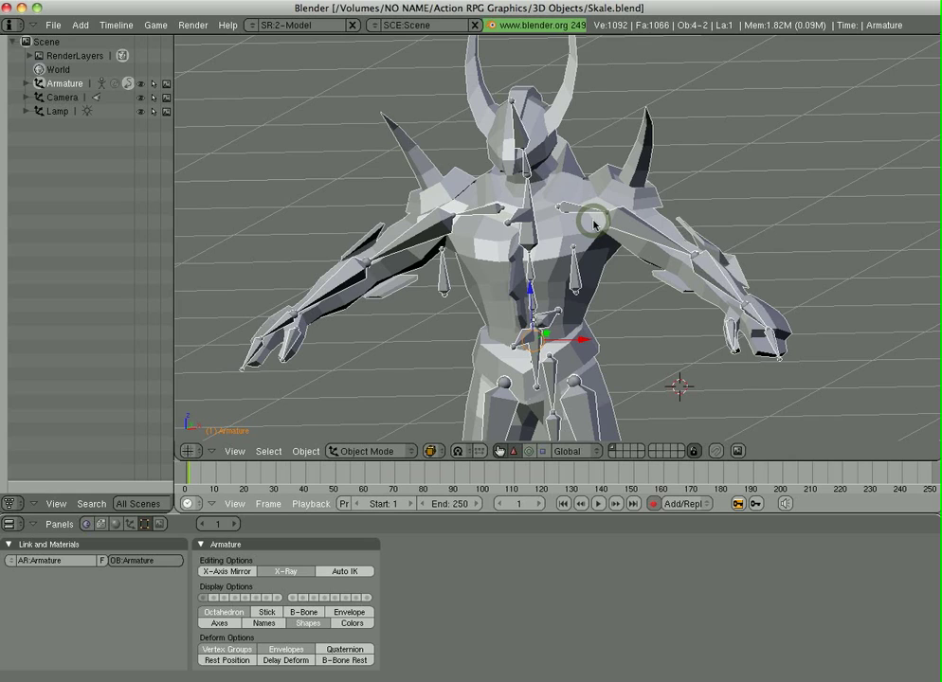
# - Put the armature in Pose Mode and test-rotate the Bicep.L bone to check how the arm deforms
pyautogui.rightClick(644, 223)
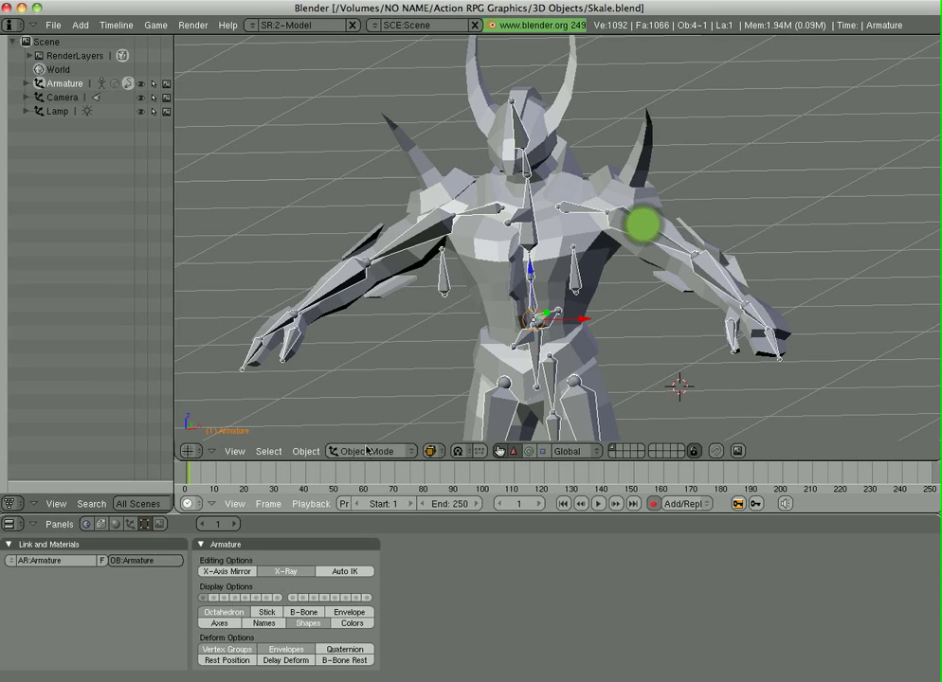
pyautogui.hotkey('ctrl', 'Tab')
pyautogui.press('r')
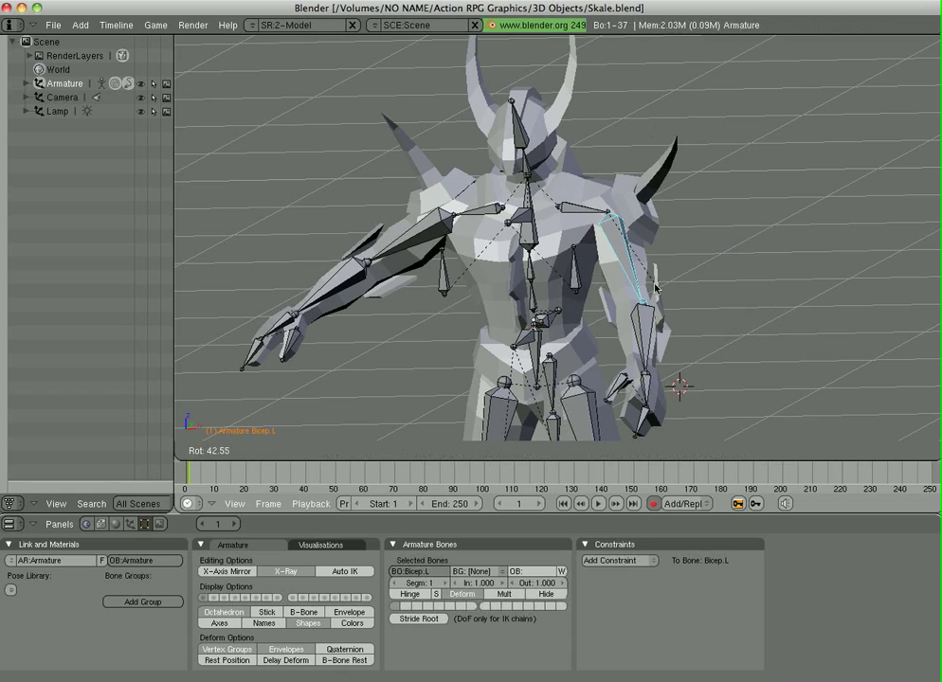
pyautogui.press('Escape')
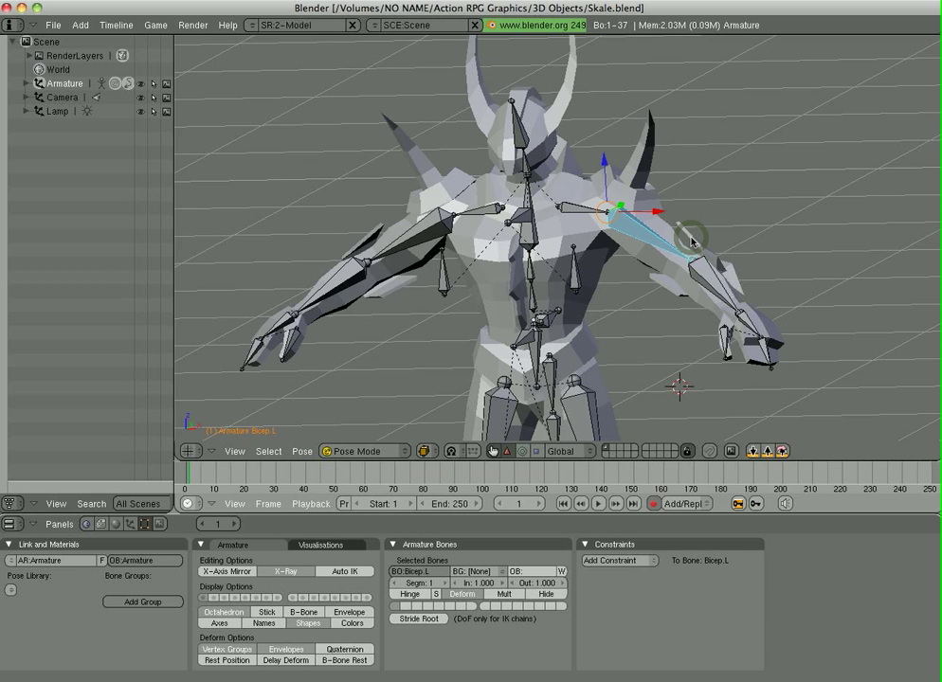
# - In Weight Paint mode on the mesh, add Bicep.L influence to the spike on the same shoulder, using Add at weight 1.000
pyautogui.rightClick(705, 180)
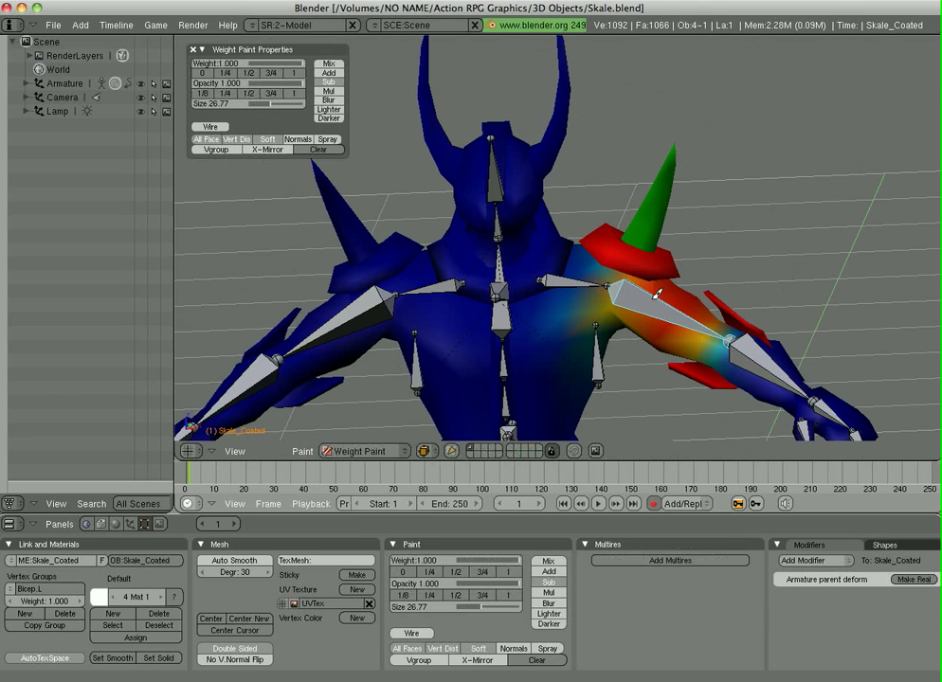
pyautogui.moveTo(657, 294); pyautogui.dragTo(649, 185, button='middle')
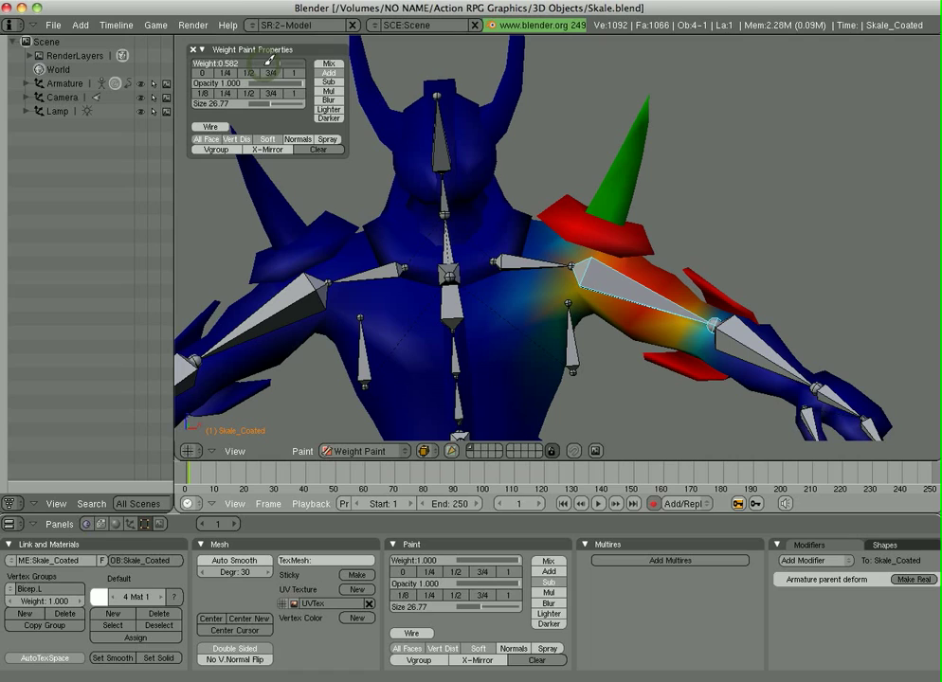
pyautogui.click(294, 73)
pyautogui.moveTo(591, 203); pyautogui.dragTo(601, 207)
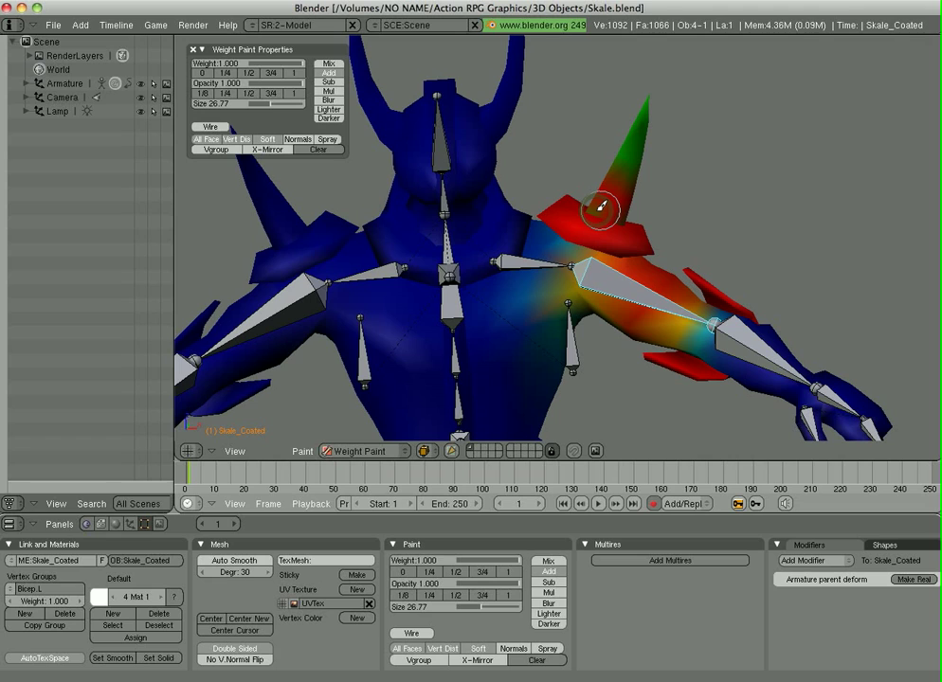
# - Rework the Bicep.L weights around the back of the shoulder, using Mix at 0.620 and Sub at 0.307
pyautogui.moveTo(601, 205); pyautogui.dragTo(559, 249, button='middle')
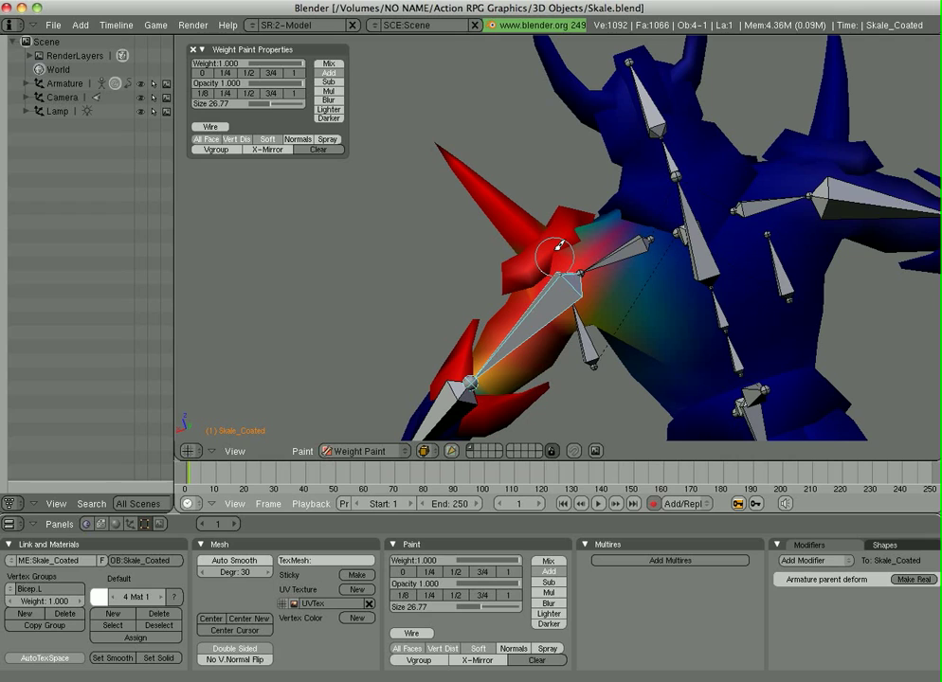
pyautogui.moveTo(559, 246); pyautogui.dragTo(604, 254, button='middle')
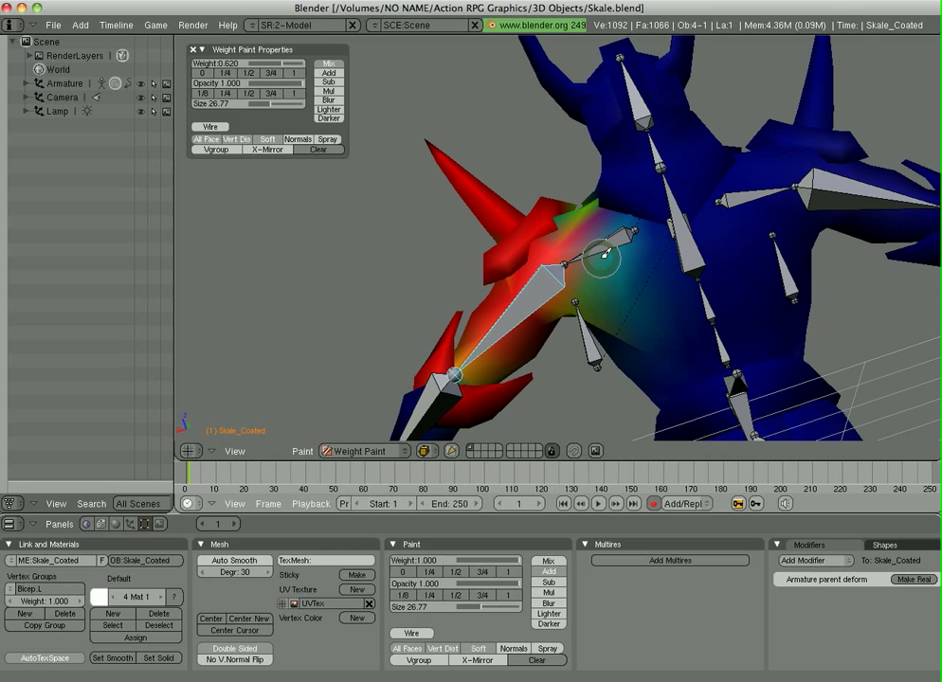
pyautogui.moveTo(603, 254); pyautogui.dragTo(754, 275, button='middle')
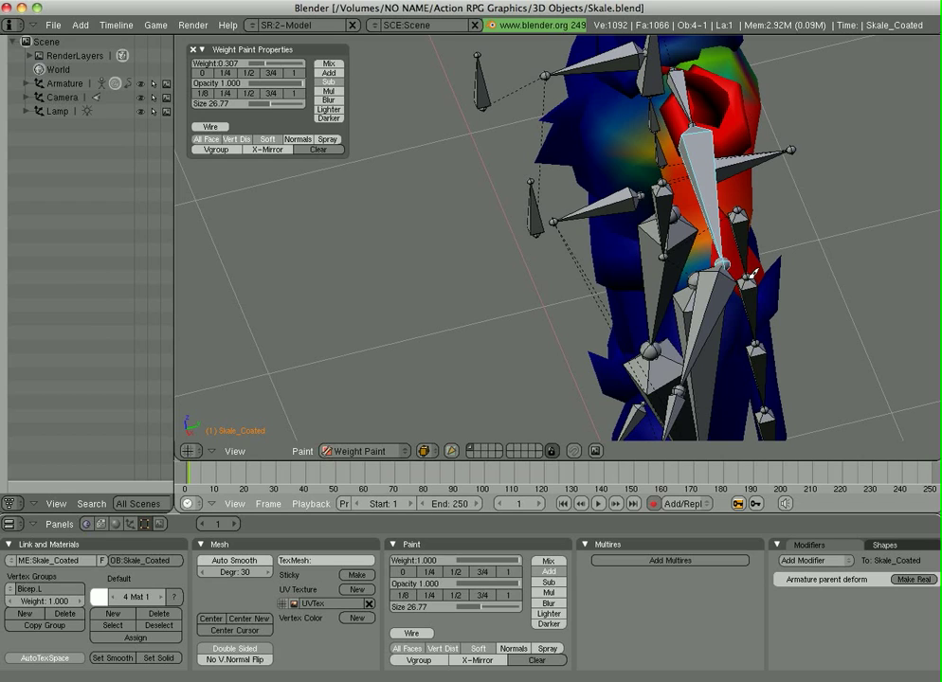
# - Subtract Bicep.L influence from the upper elbow armour fin at weight 1.000
pyautogui.moveTo(749, 275); pyautogui.dragTo(654, 203, button='middle')
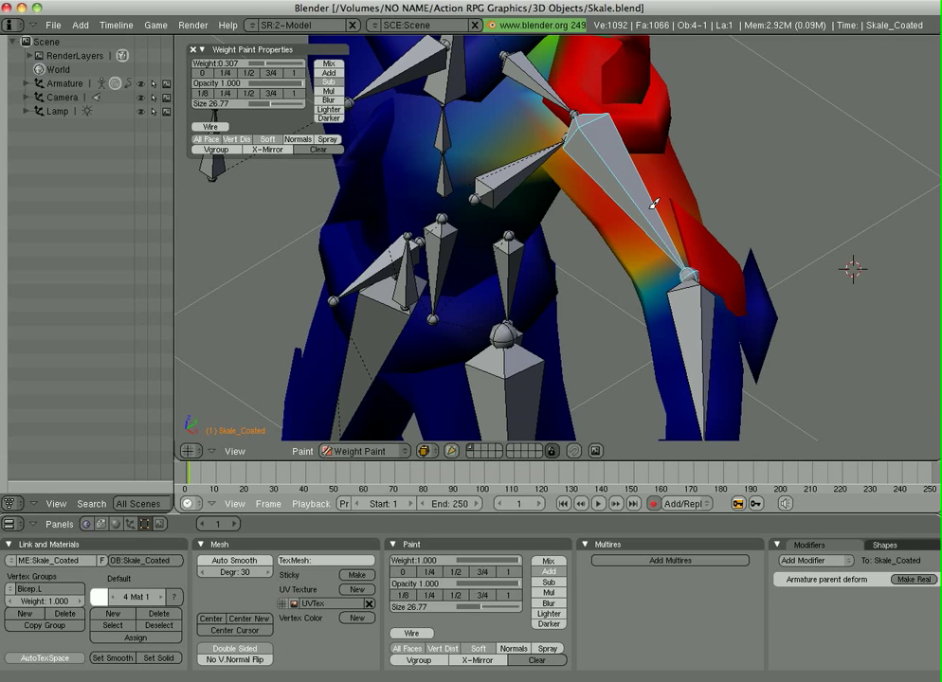
pyautogui.moveTo(654, 204); pyautogui.dragTo(598, 364, button='middle')
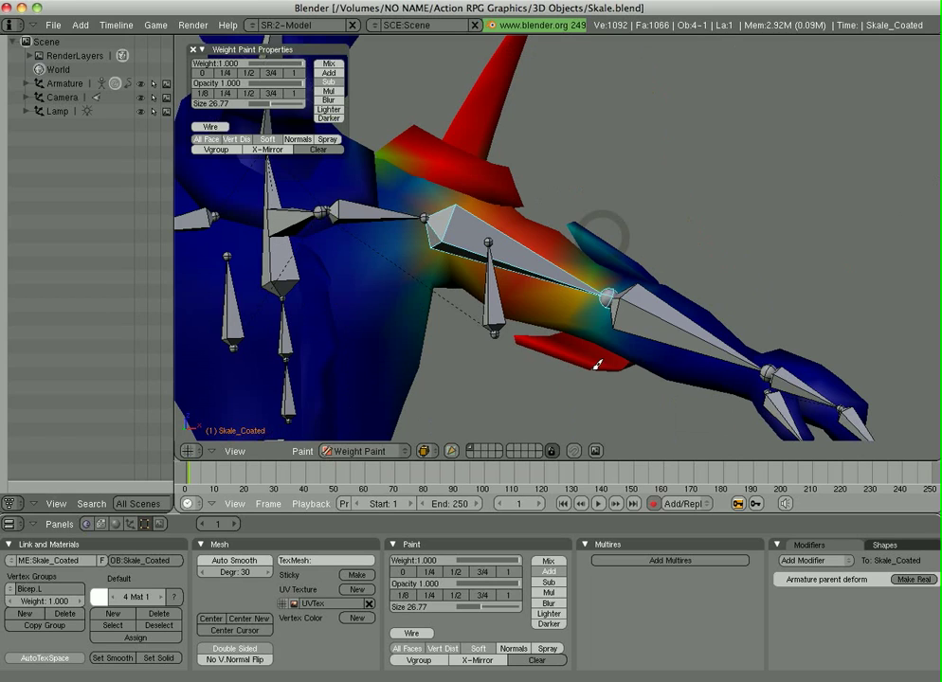
# - Switch to the Shoulder.L bone and subtract its influence from the shoulder spike at weight 1.000
pyautogui.moveTo(598, 364); pyautogui.dragTo(753, 183, button='middle')
pyautogui.rightClick(754, 183)
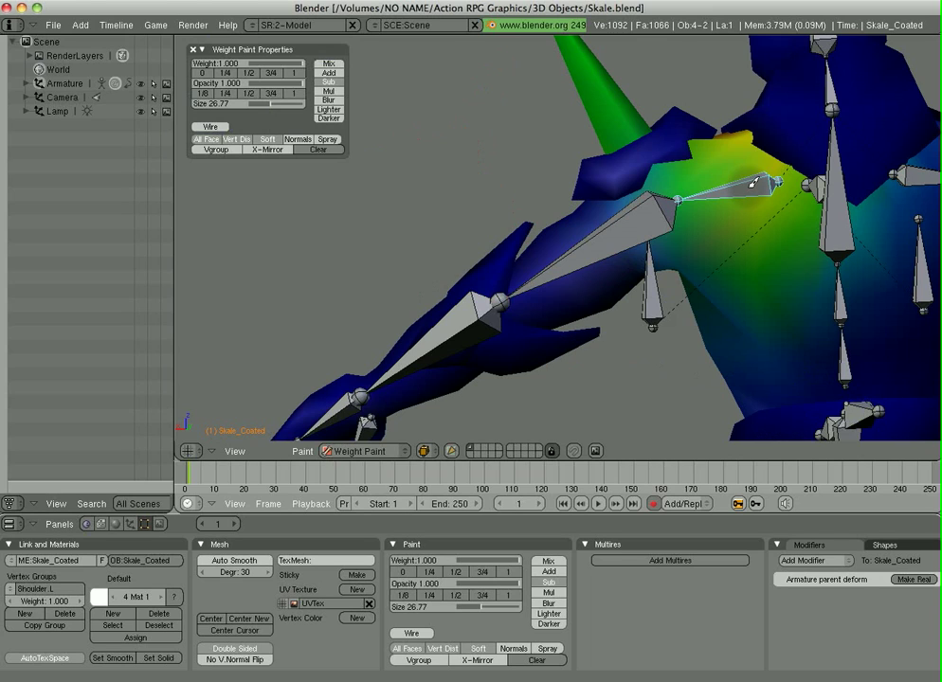
pyautogui.moveTo(753, 183); pyautogui.dragTo(610, 214, button='middle')
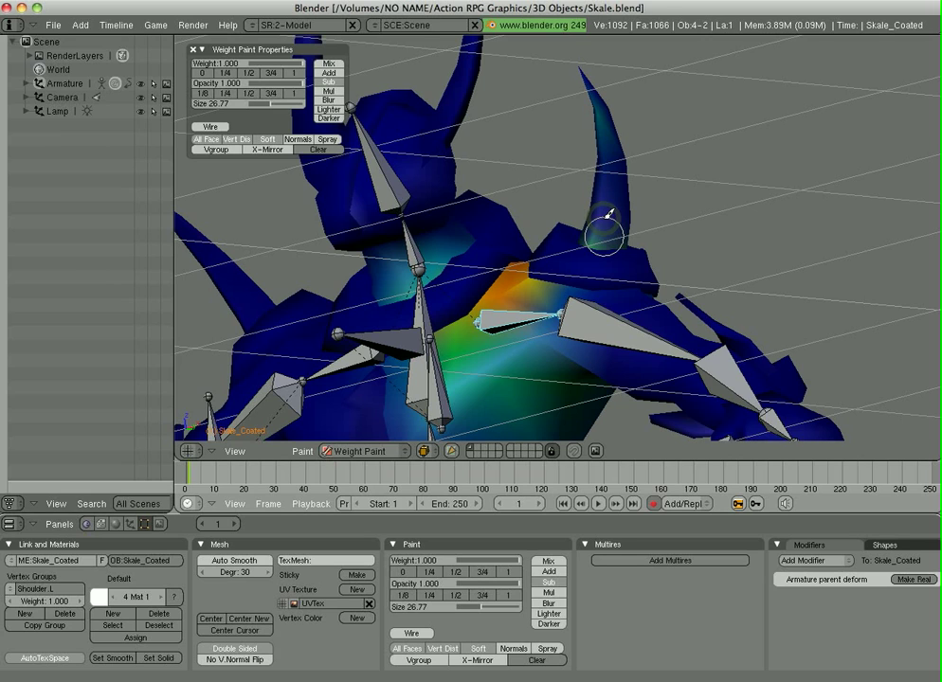
# - Select the Bicep.L bone again and rotate it about -13 degrees to test the painted weights
pyautogui.moveTo(609, 214); pyautogui.dragTo(623, 242, button='middle')
pyautogui.rightClick(624, 243)
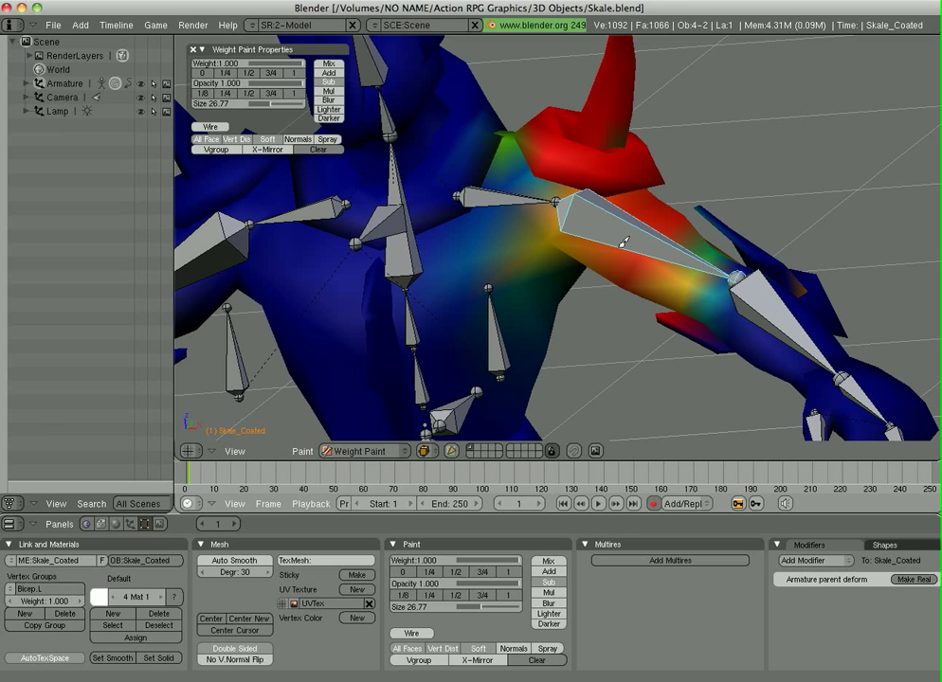
pyautogui.press('r')
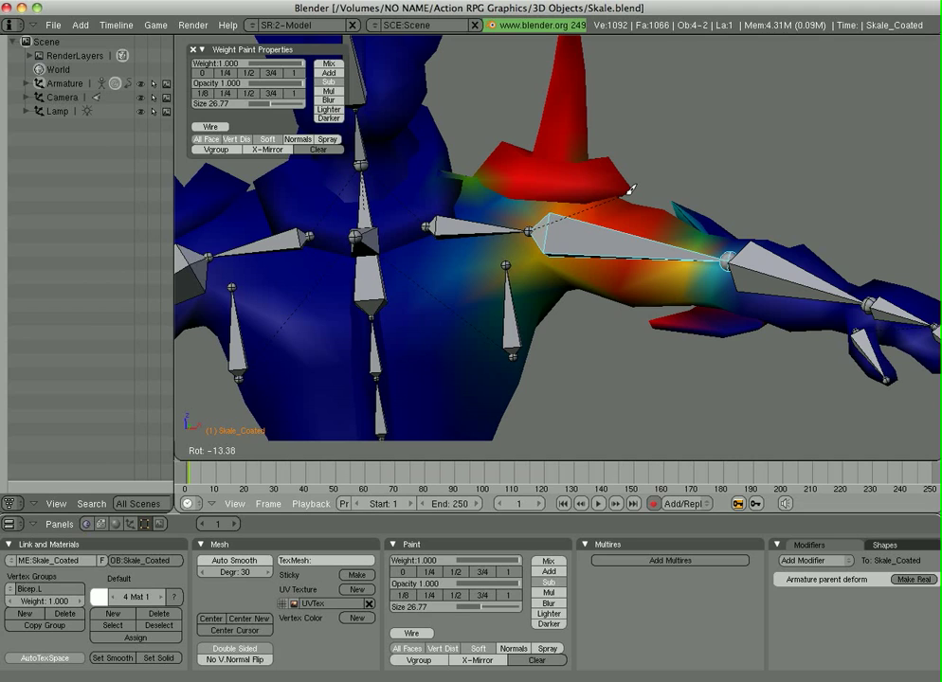
pyautogui.click(630, 189)
# - Switch to the Forearm.L bone and add its influence to the elbow armour fins at weight 1.000
pyautogui.moveTo(631, 190); pyautogui.dragTo(642, 199, button='middle')
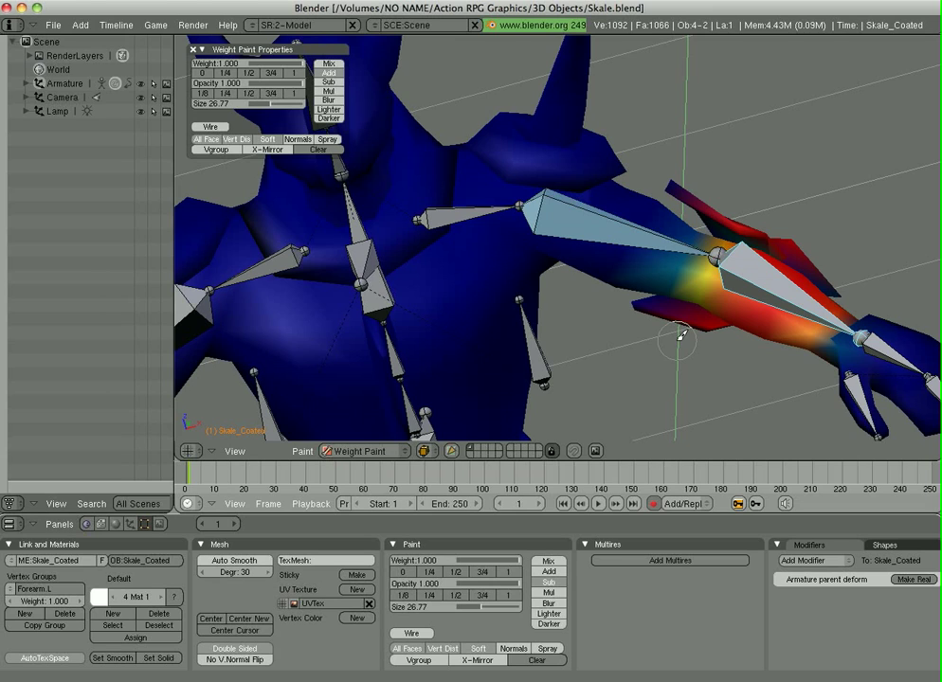
pyautogui.moveTo(682, 335); pyautogui.dragTo(726, 262, button='middle')
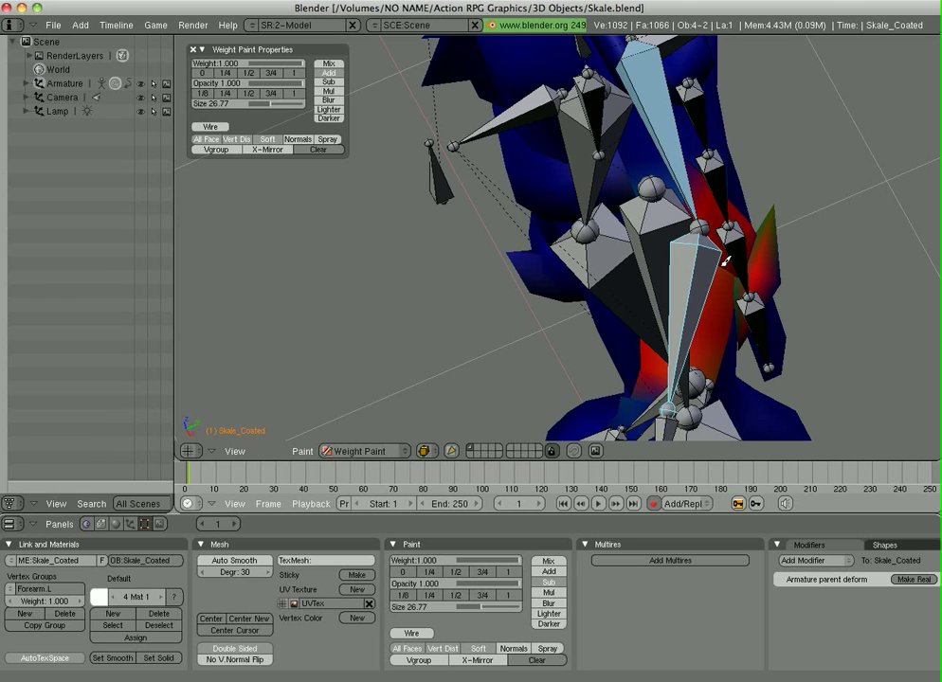
# - In Edit Mode, assign the elbow armour vertices to the Forearm.L group at weight 1.000, and inspect them in Weight Paint mode
pyautogui.press('a')
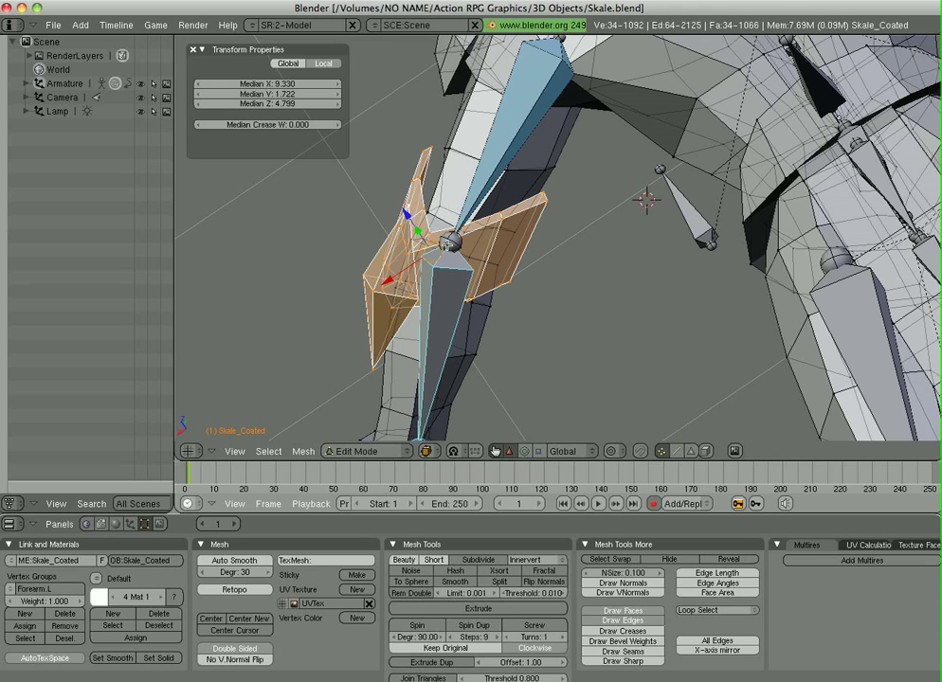
pyautogui.moveTo(569, 284); pyautogui.dragTo(531, 284, button='middle')
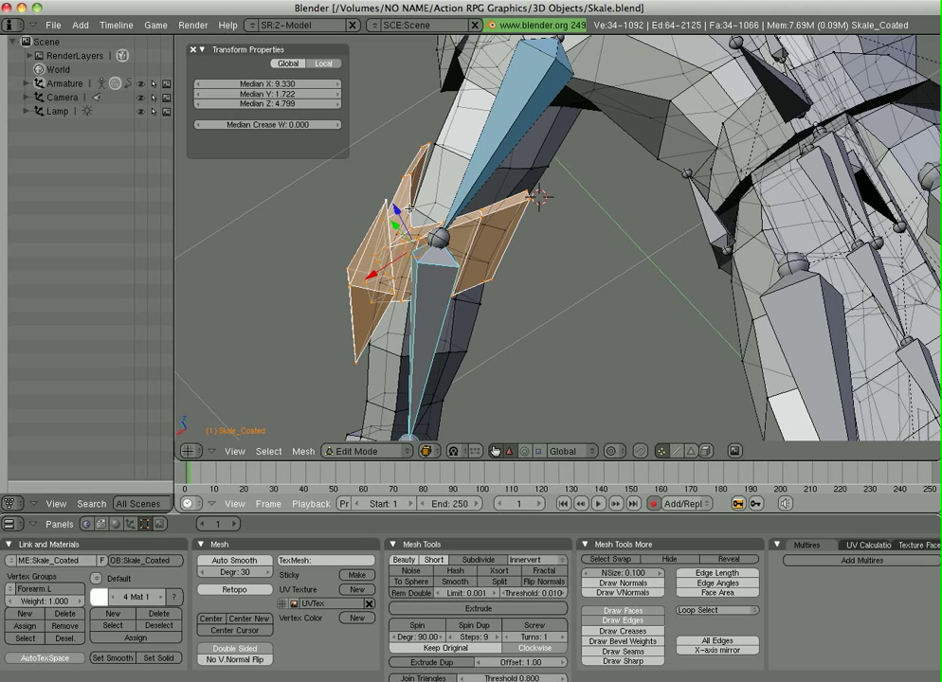
pyautogui.moveTo(410, 208); pyautogui.dragTo(446, 237, button='middle')
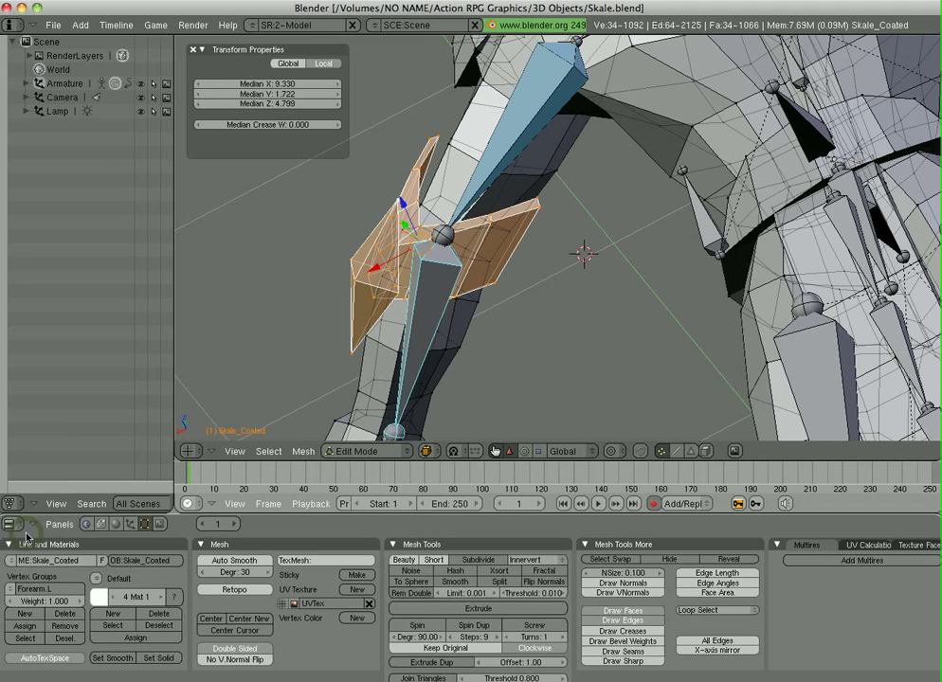
pyautogui.moveTo(512, 218); pyautogui.dragTo(561, 163, button='middle')
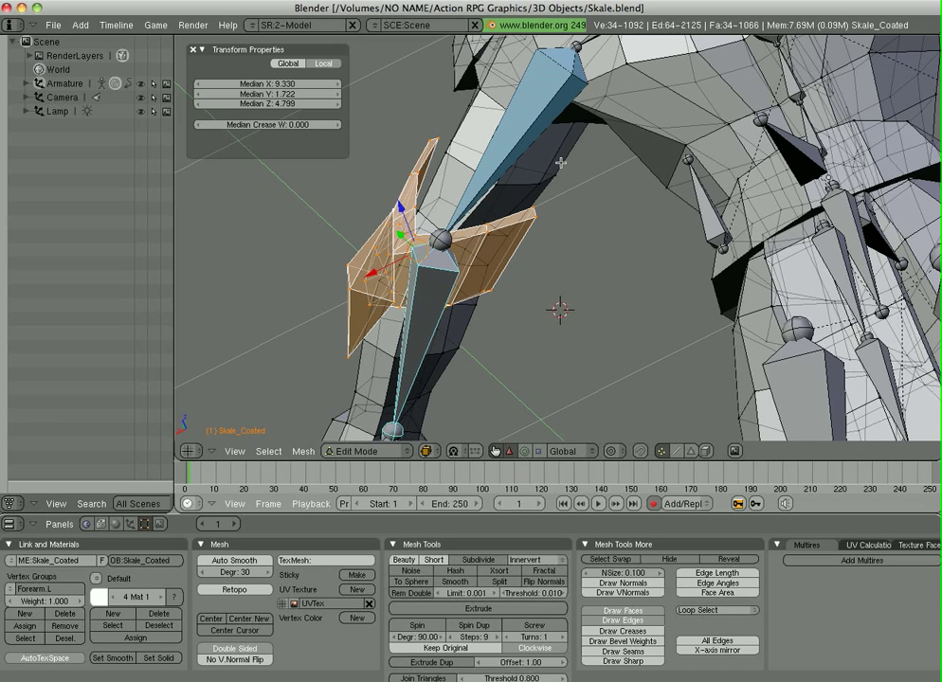
pyautogui.press('b')
pyautogui.press('b')
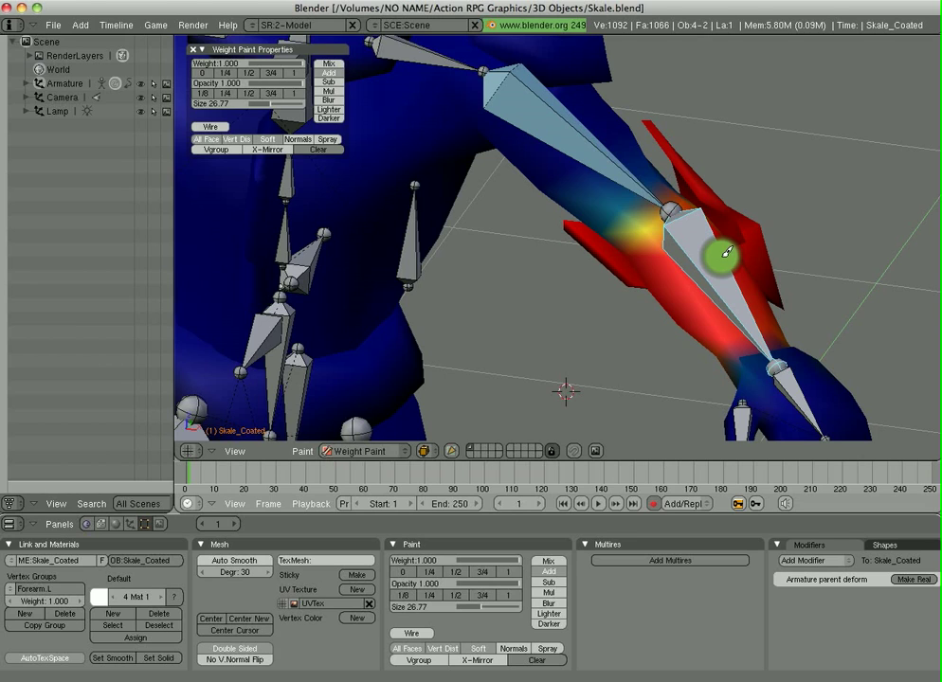
pyautogui.moveTo(726, 252); pyautogui.dragTo(648, 95, button='middle')
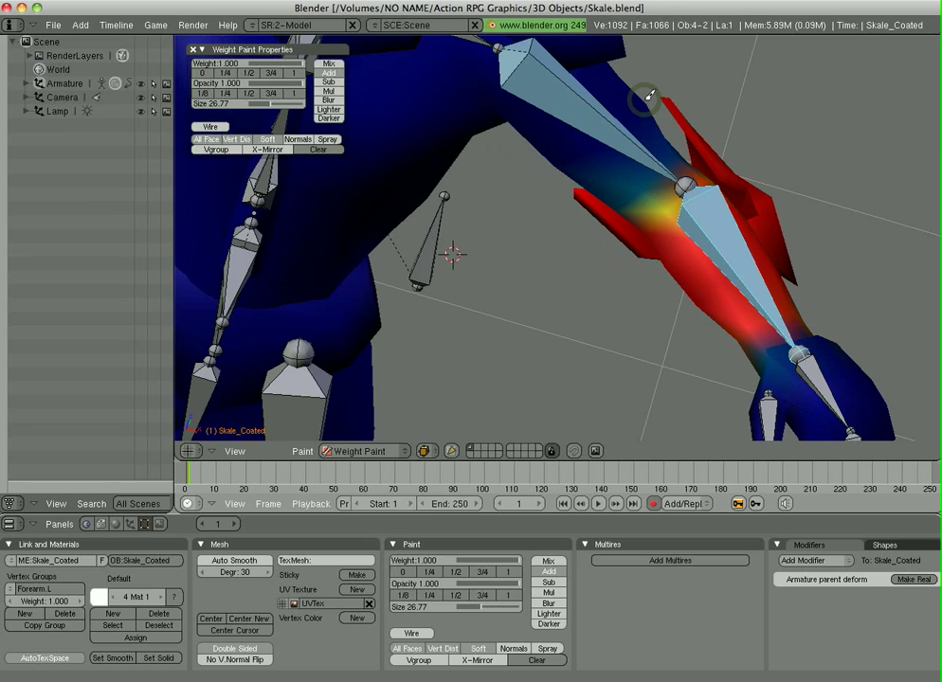